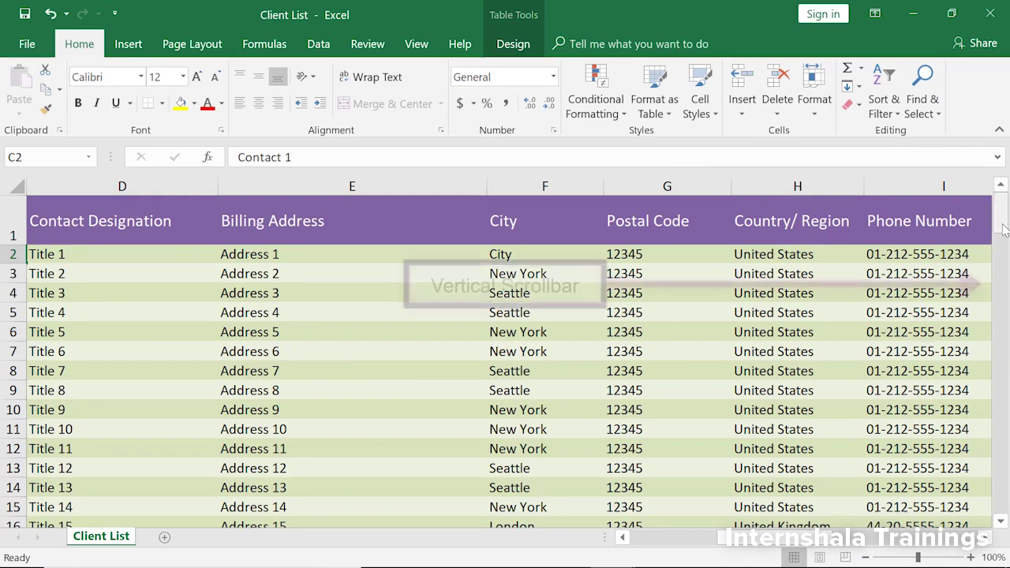
Zoom the client list to the selected Contact 1 cell and restore the magnification to 100%.
{"action": "mouse_move", "coordinate": [1000, 221]}
{"action": "left_mouse_down"}
{"action": "mouse_move", "coordinate": [1002, 285]}
{"action": "mouse_move", "coordinate": [1001, 209]}
{"action": "left_mouse_up"}
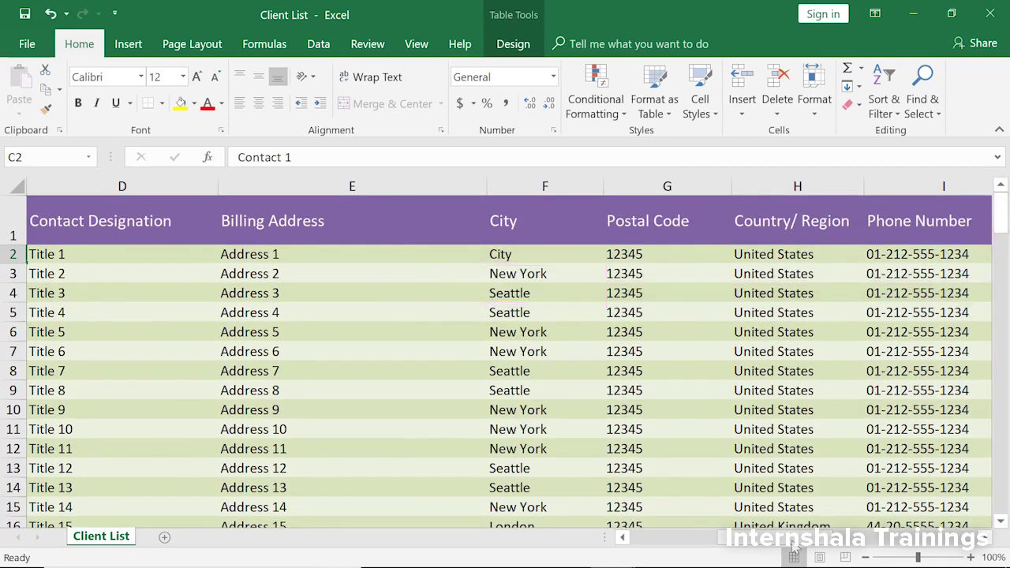
{"action": "mouse_move", "coordinate": [781, 538]}
{"action": "left_mouse_down"}
{"action": "mouse_move", "coordinate": [769, 551]}
{"action": "mouse_move", "coordinate": [792, 551]}
{"action": "left_mouse_up"}
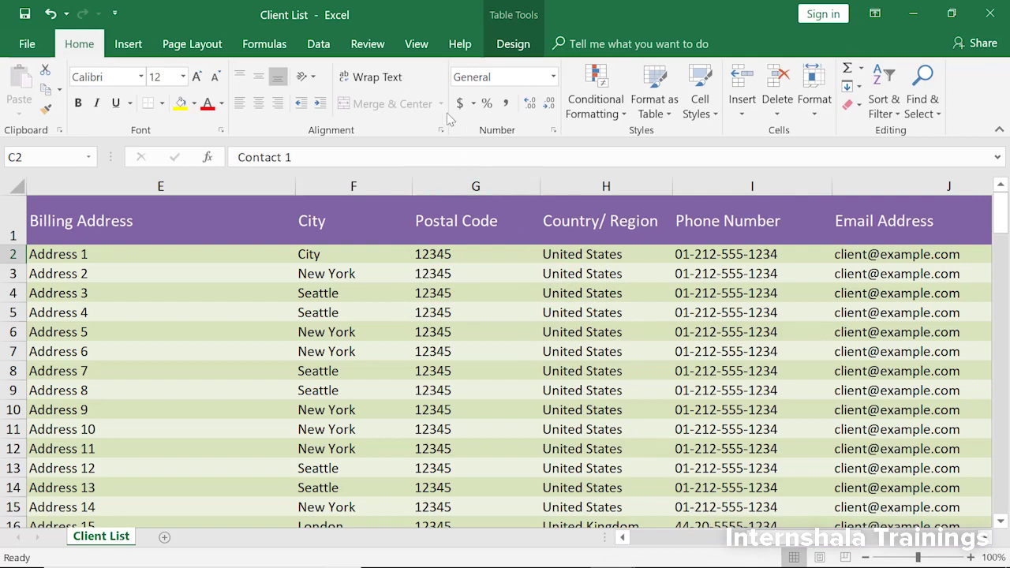
{"action": "left_click", "coordinate": [417, 45]}
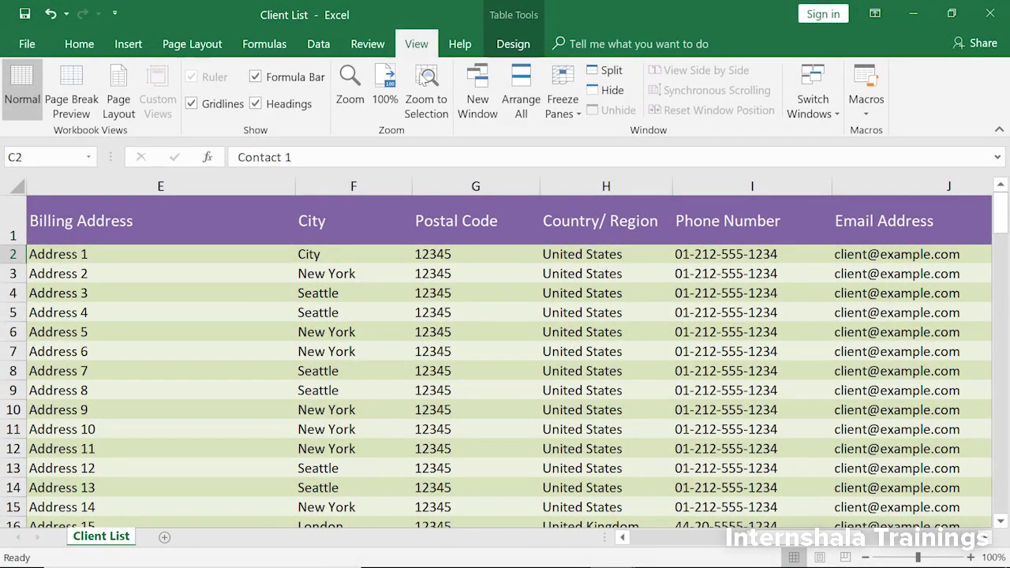
{"action": "left_click", "coordinate": [428, 100]}
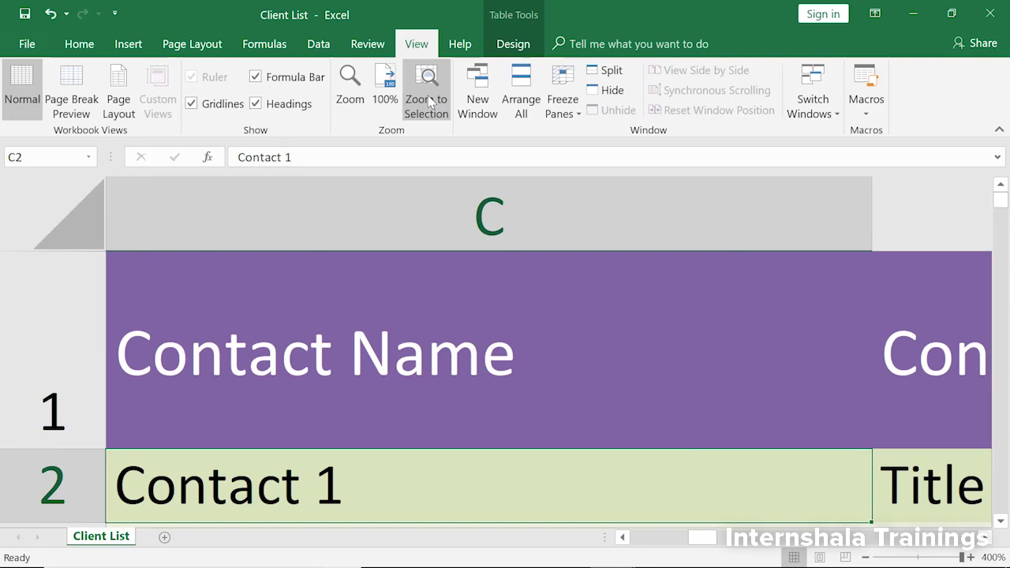
{"action": "left_click", "coordinate": [385, 85]}
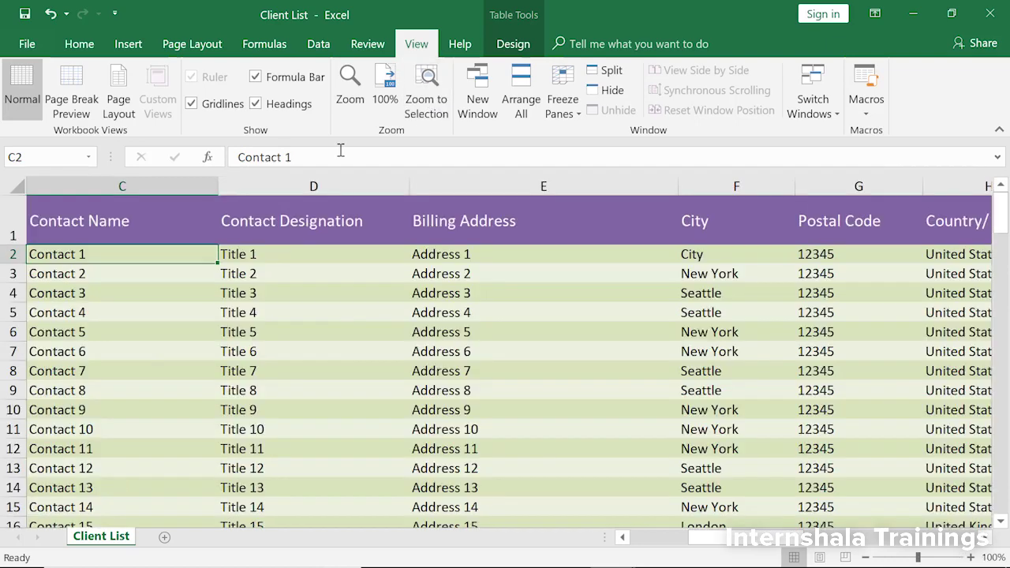
Set the client list's magnification to 200%.
{"action": "left_click", "coordinate": [353, 88]}
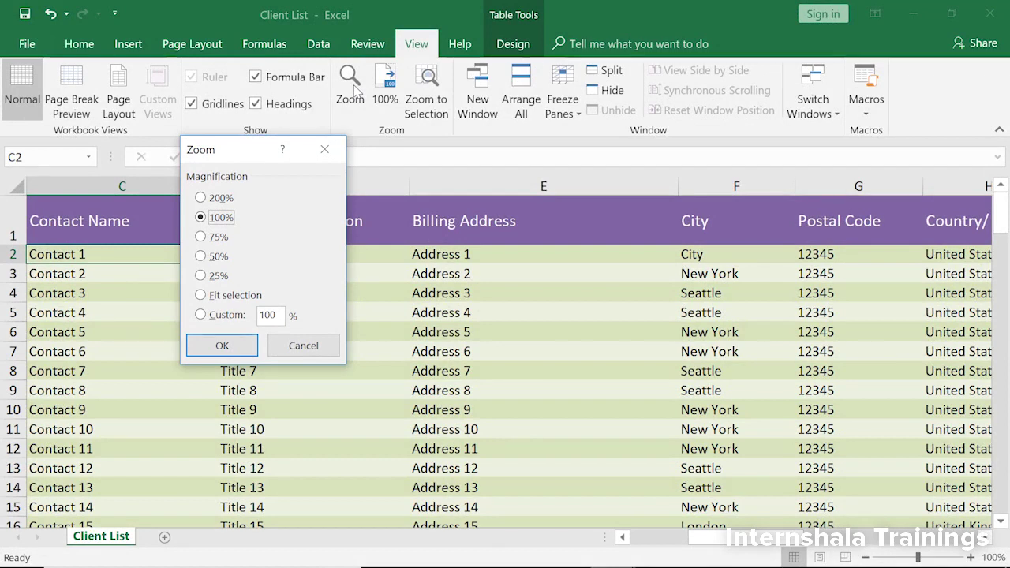
{"action": "left_click", "coordinate": [215, 200]}
{"action": "left_click", "coordinate": [227, 347]}
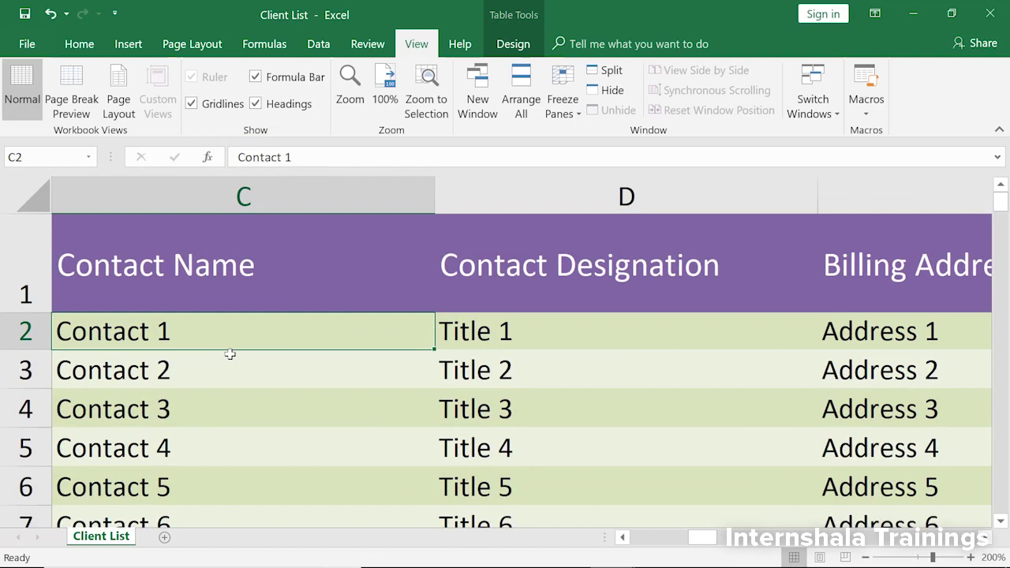
Reduce the client list's magnification to 50%.
{"action": "left_click", "coordinate": [350, 91]}
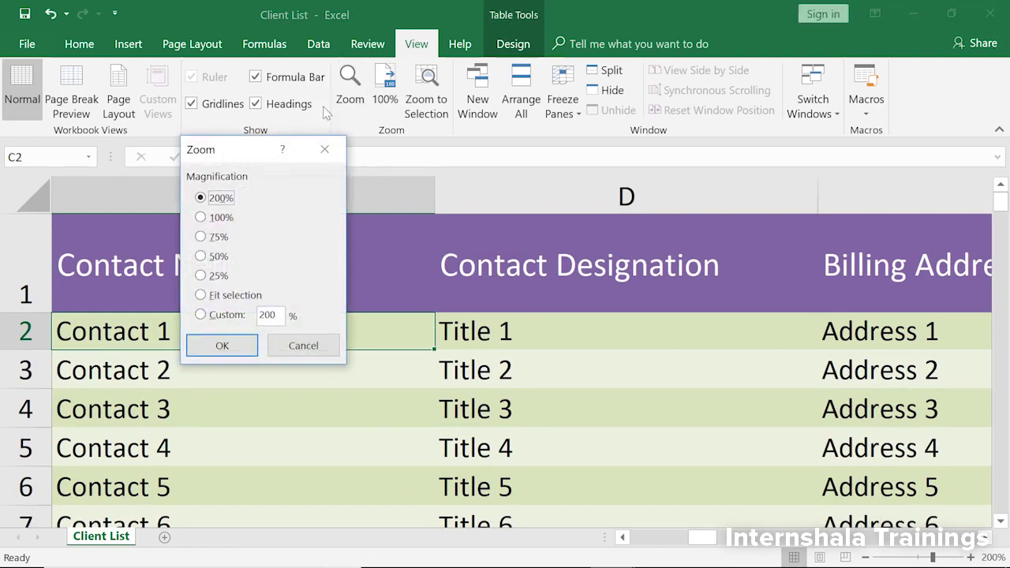
{"action": "left_click", "coordinate": [212, 257]}
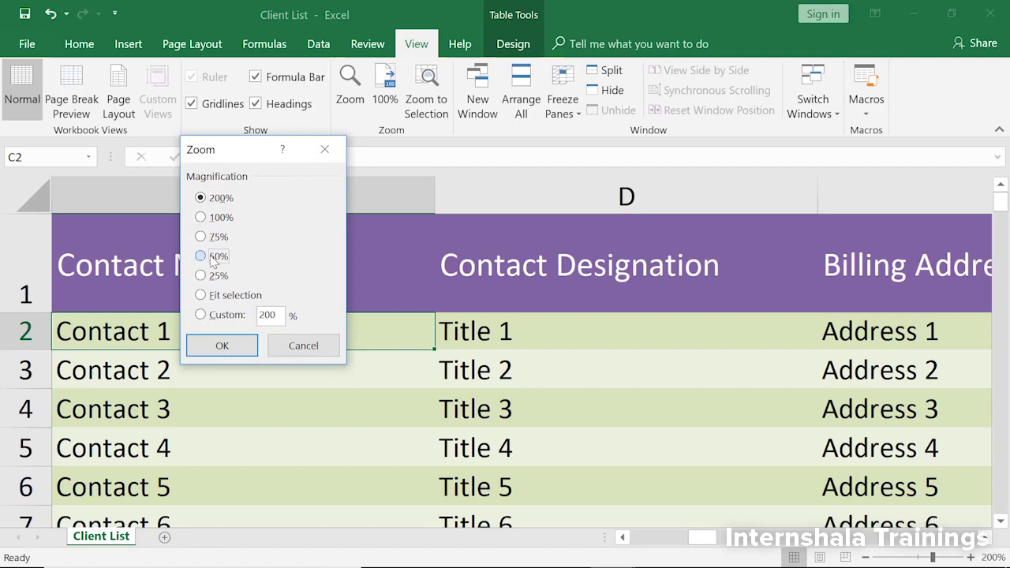
{"action": "left_click", "coordinate": [213, 345]}
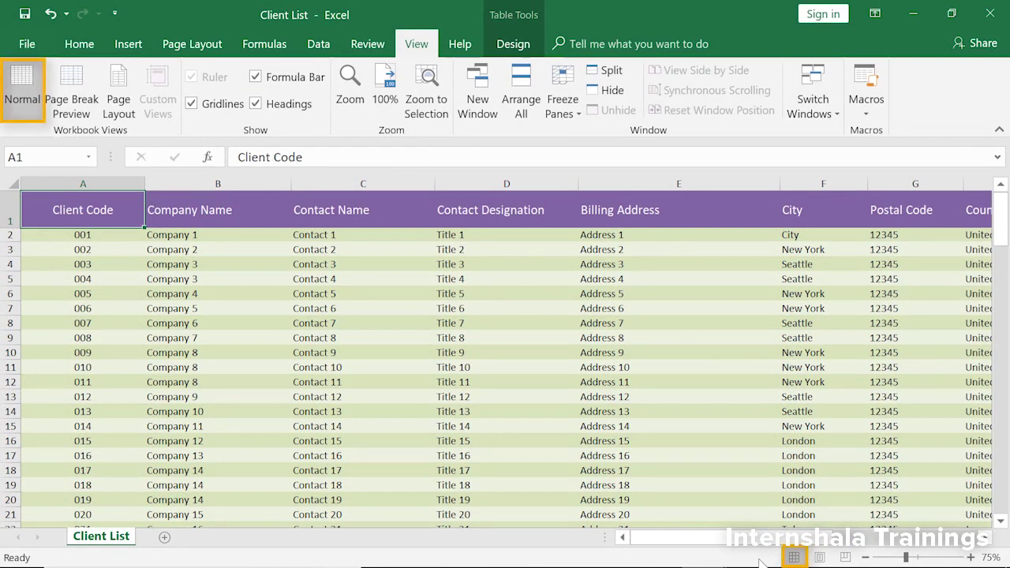
View the client list in Page Layout view and in Page Break Preview.
{"action": "left_click", "coordinate": [820, 557]}
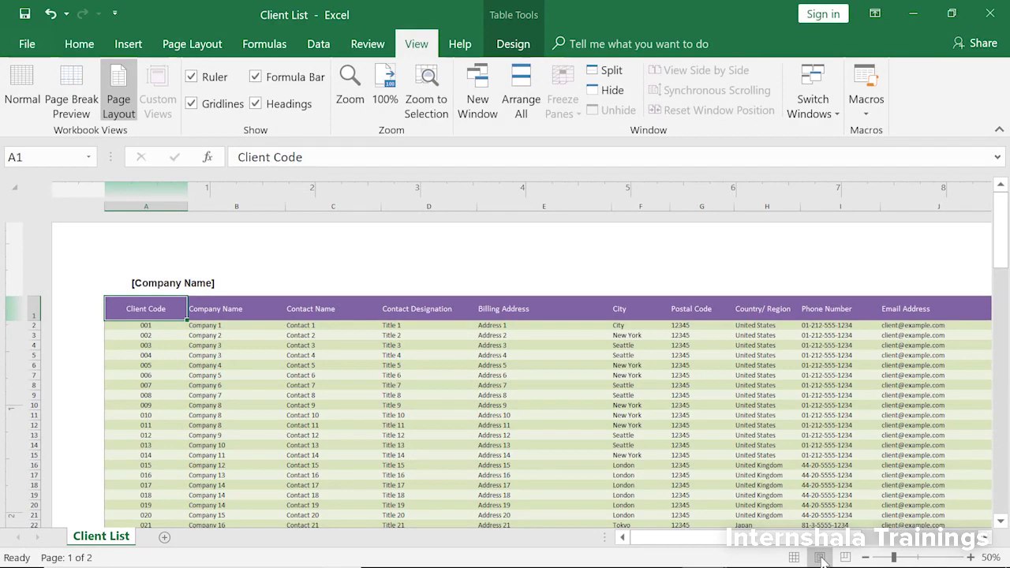
{"action": "left_click", "coordinate": [845, 557]}
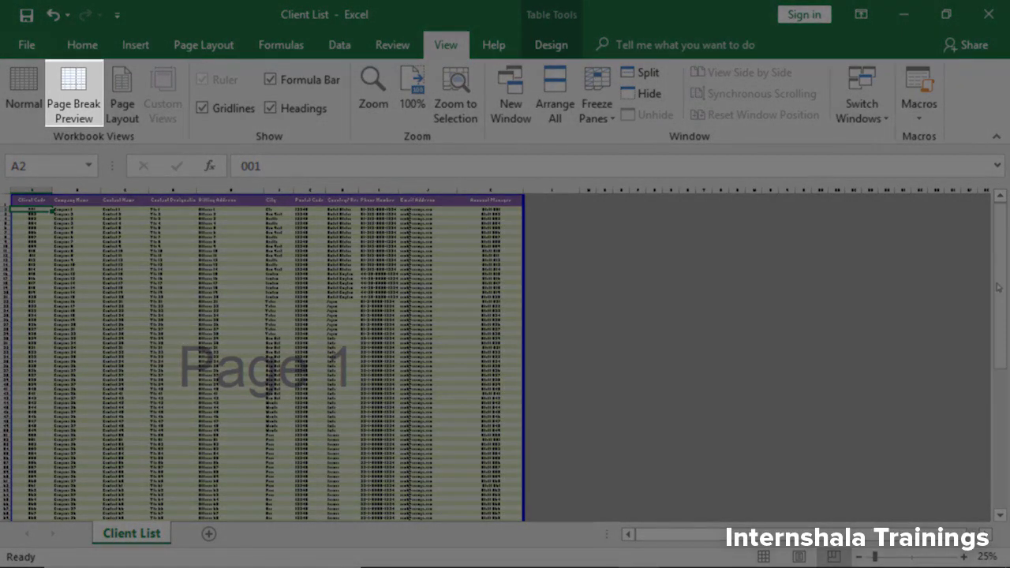
{"action": "left_click_drag", "start_coordinate": [1000, 290], "coordinate": [983, 450]}
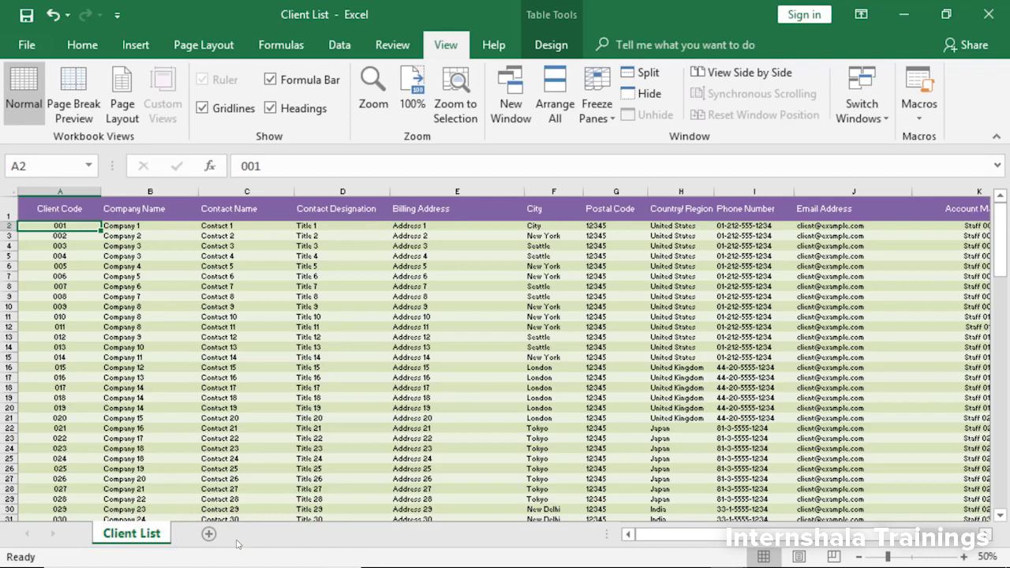
Add a new worksheet after Client List in the workbook.
{"action": "left_click", "coordinate": [207, 535]}
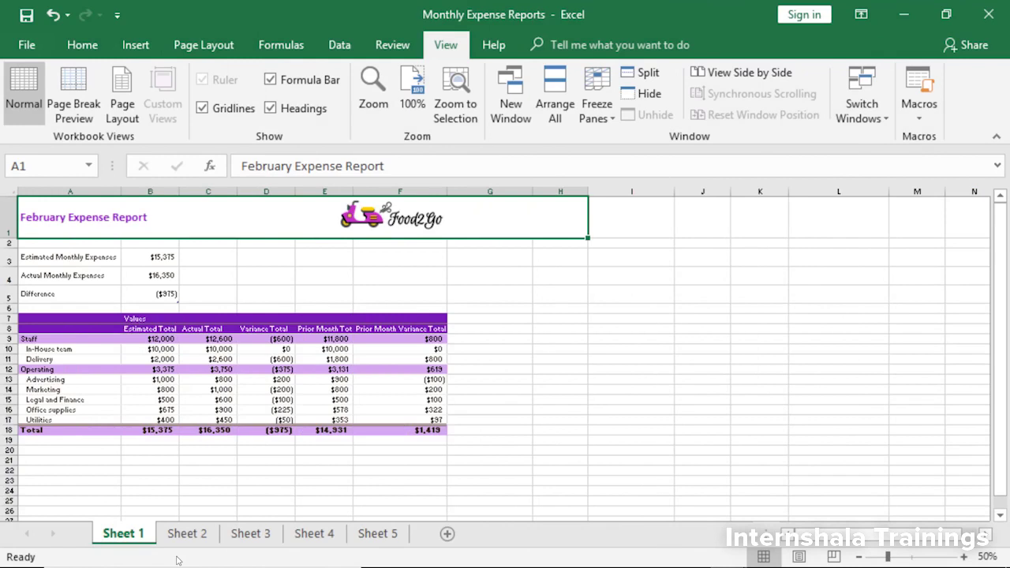
Insert a blank worksheet before Sheet 4 in the Monthly Expense Reports workbook and delete that inserted sheet.
{"action": "right_click", "coordinate": [314, 534]}
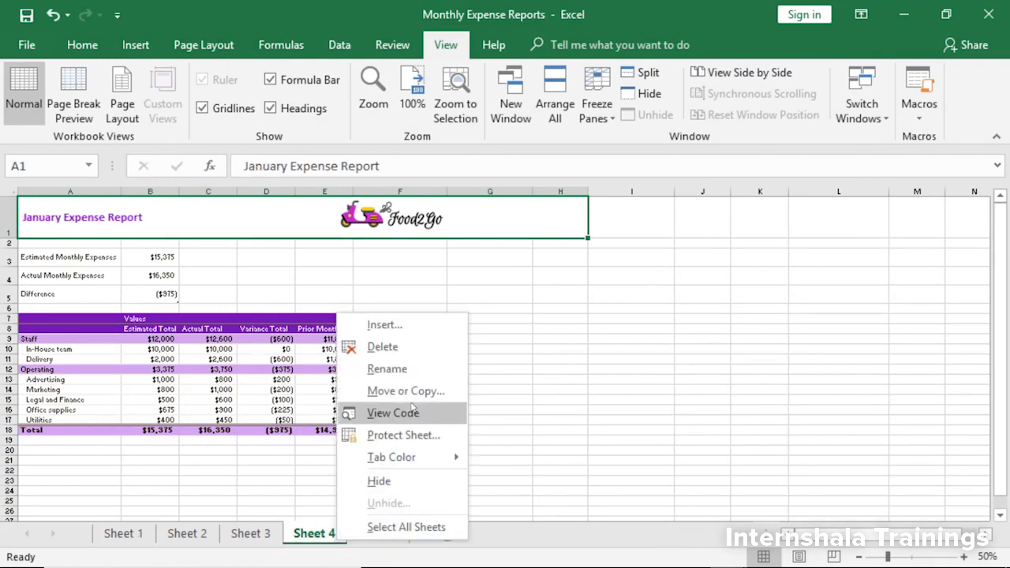
{"action": "left_click", "coordinate": [426, 333]}
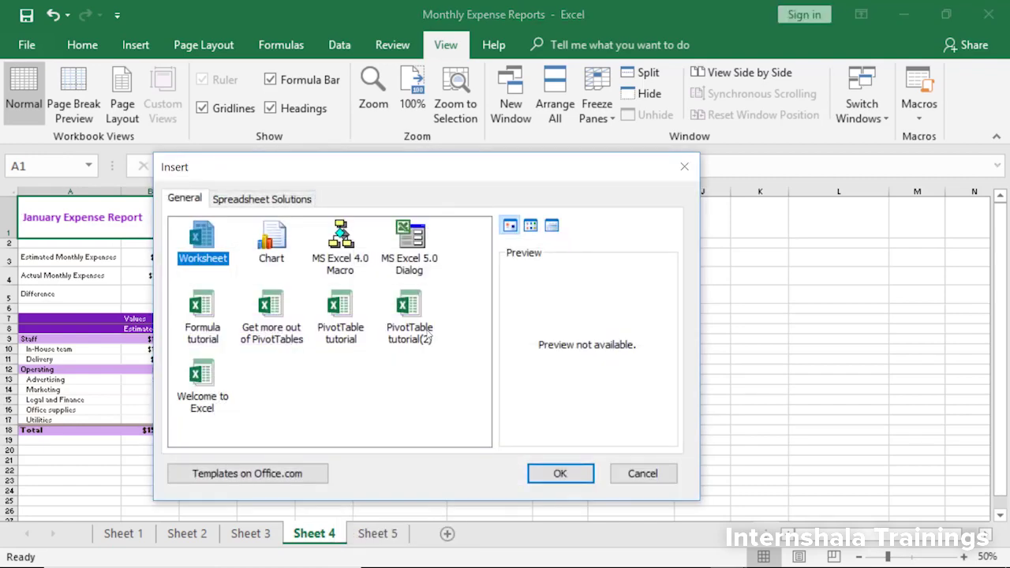
{"action": "left_click", "coordinate": [560, 474]}
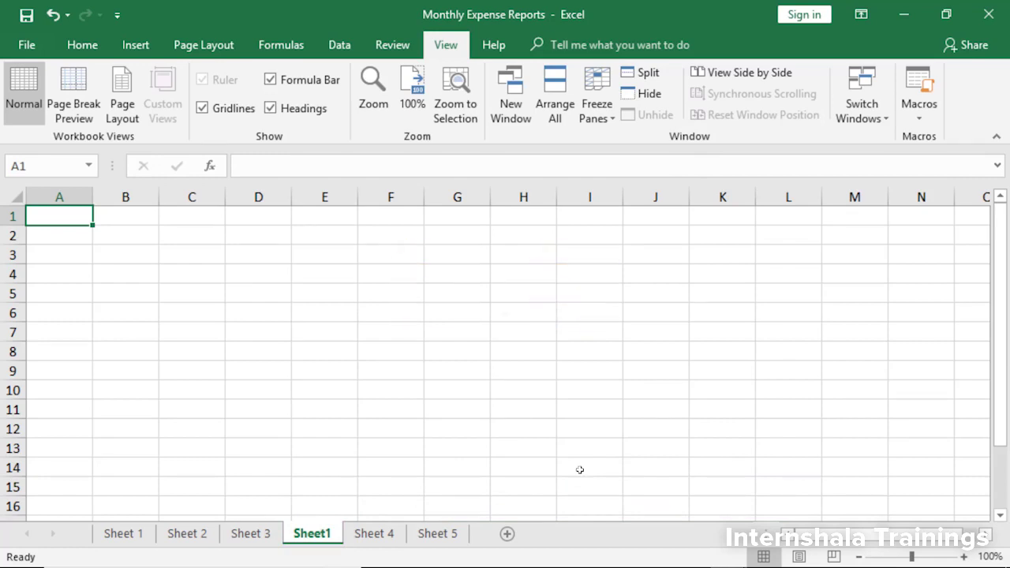
{"action": "right_click", "coordinate": [337, 534]}
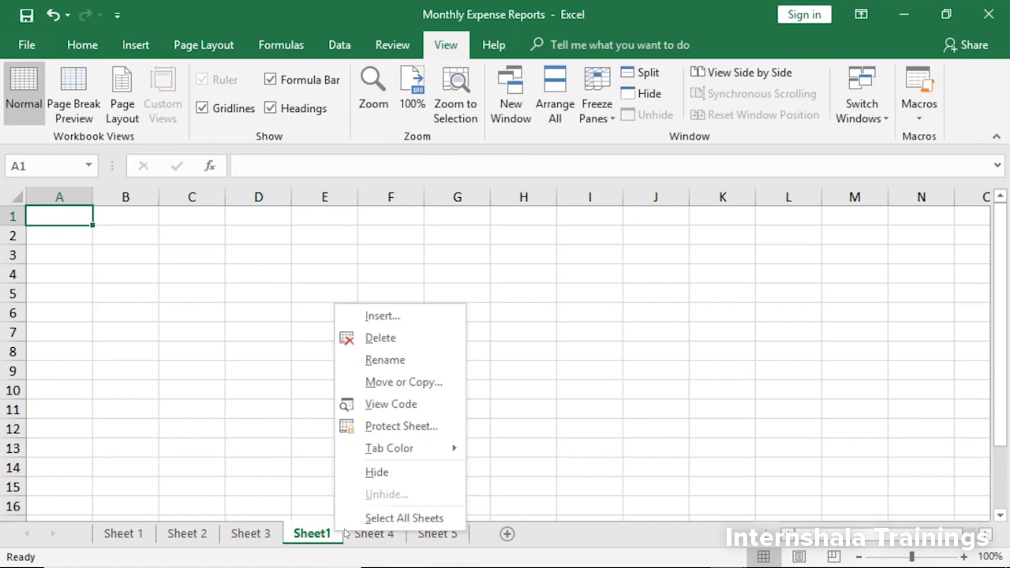
{"action": "left_click", "coordinate": [404, 339]}
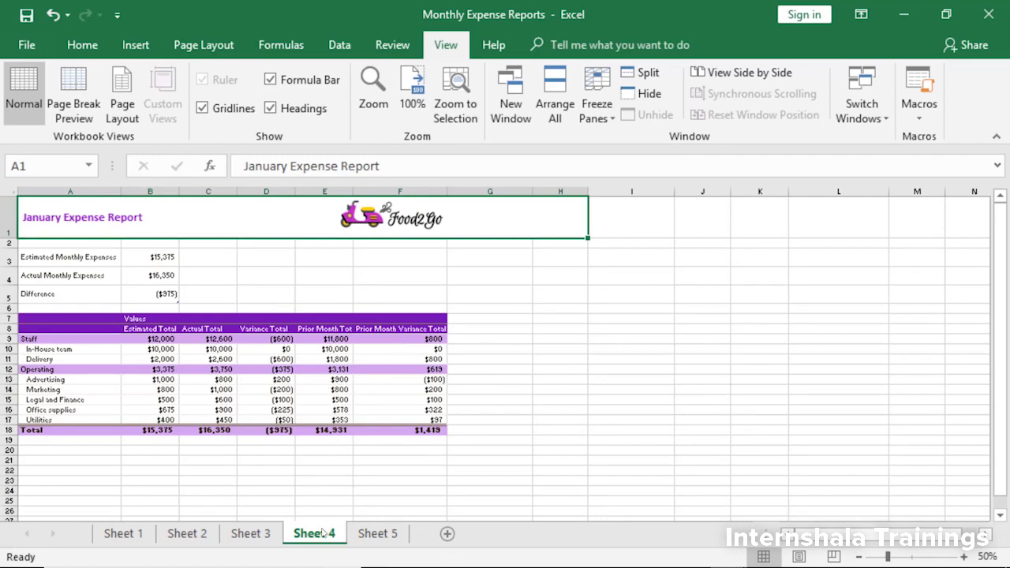
Move Sheet 4 in front of Sheet 1 so it is the first worksheet.
{"action": "left_click_drag", "start_coordinate": [323, 533], "coordinate": [124, 523]}
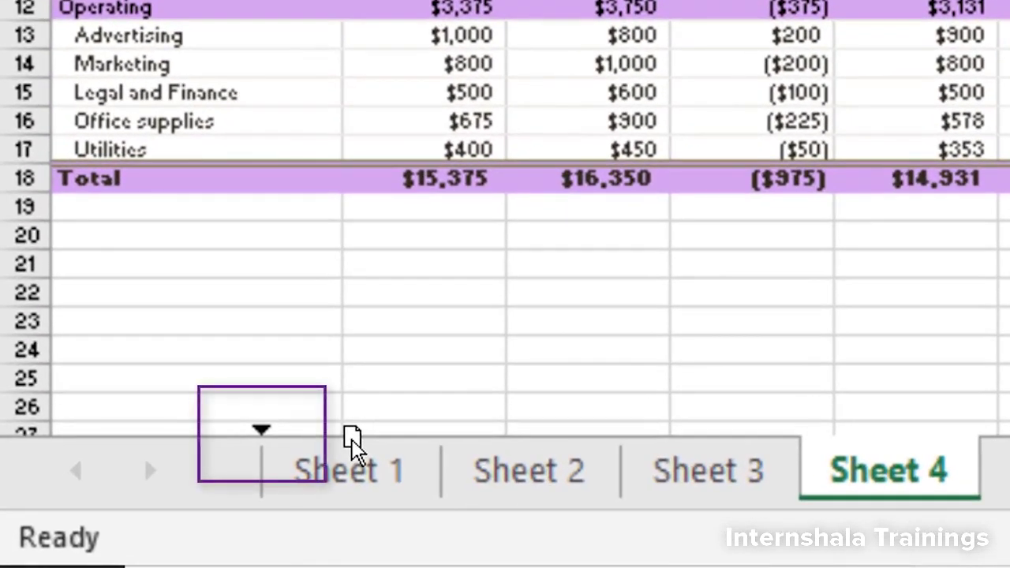
{"action": "left_click_drag", "start_coordinate": [353, 446], "coordinate": [355, 440]}
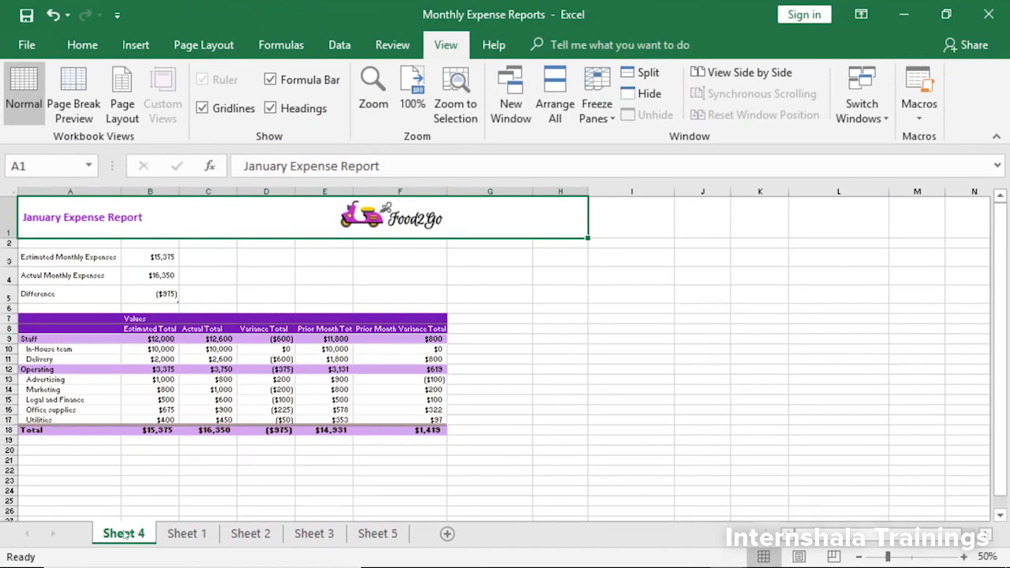
Move Sheet 4 before Sheet 3 within the Monthly Expense Reports workbook.
{"action": "right_click", "coordinate": [126, 535]}
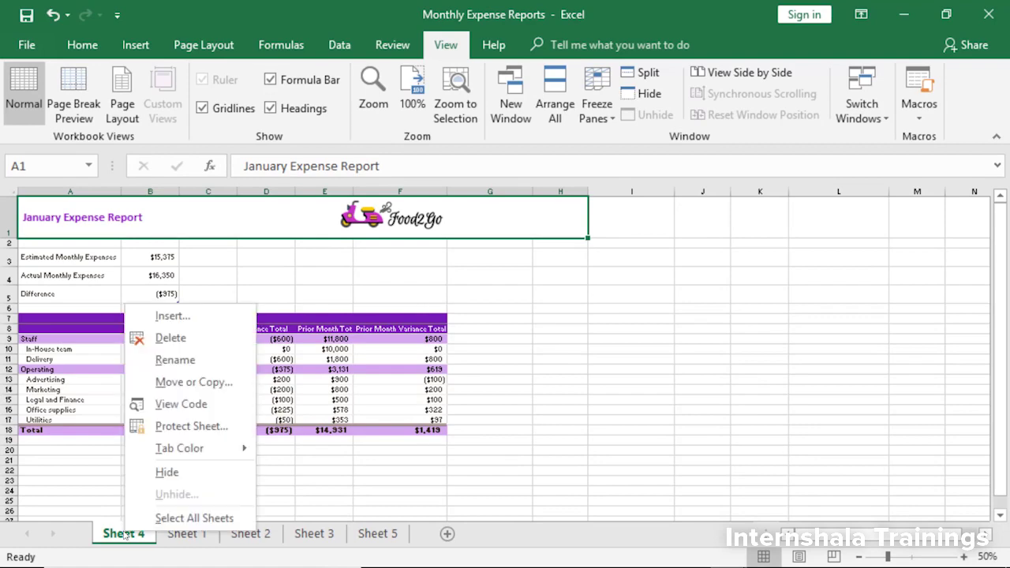
{"action": "left_click", "coordinate": [184, 384]}
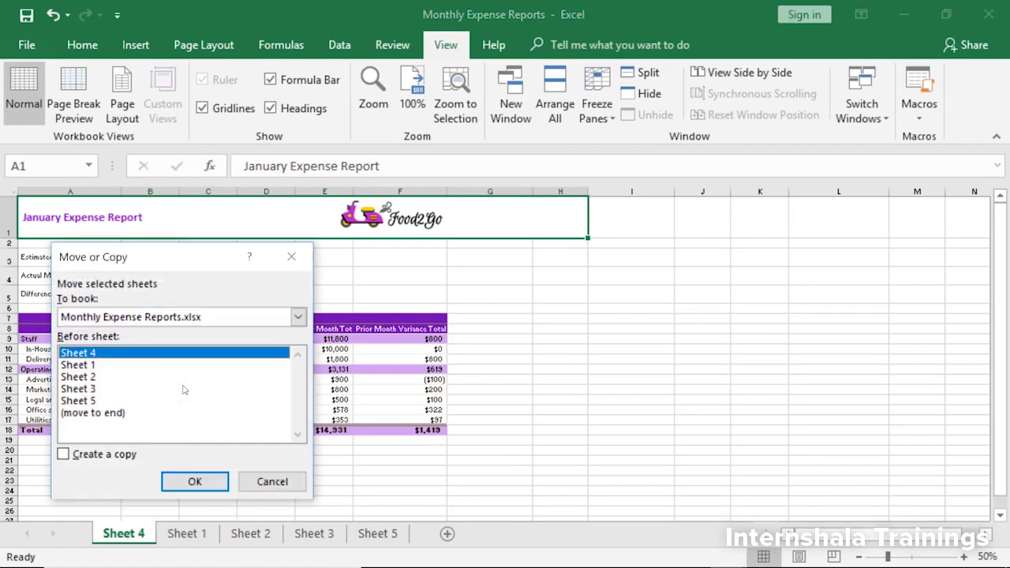
{"action": "left_click", "coordinate": [82, 389]}
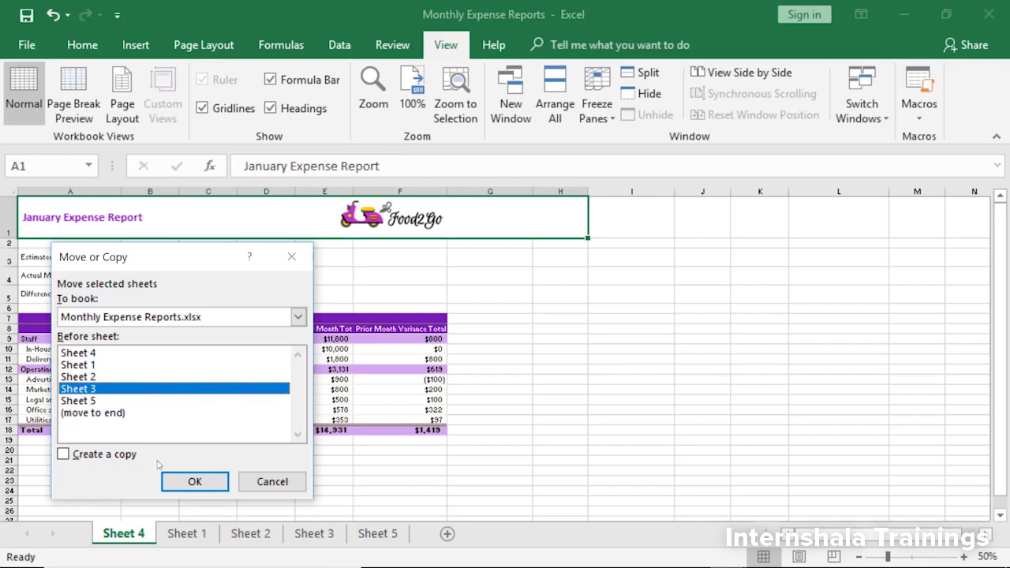
{"action": "left_click", "coordinate": [183, 482]}
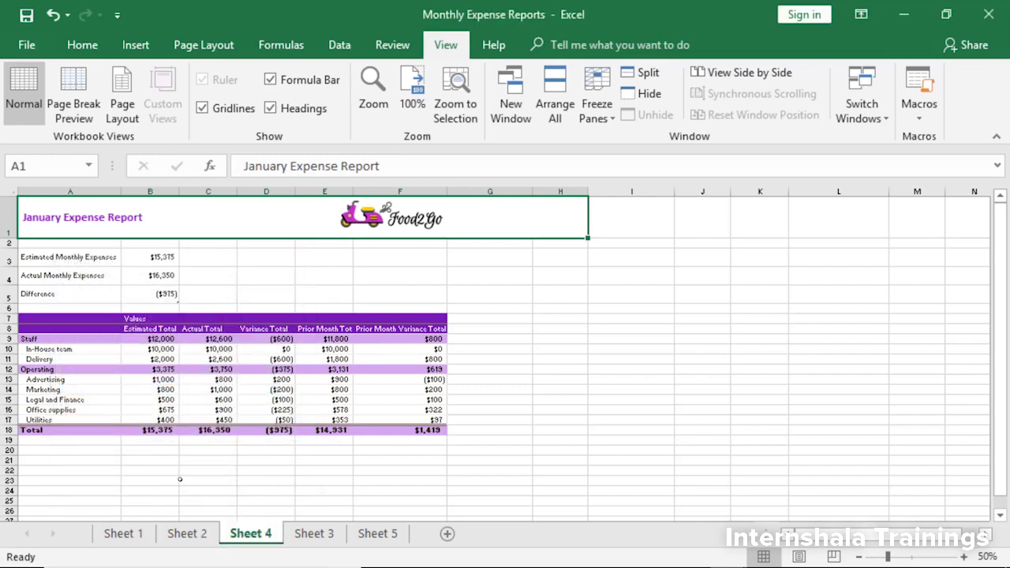
Create a copy of Sheet 4 before Sheet 1, using the existing version of the name Category.
{"action": "right_click", "coordinate": [258, 535]}
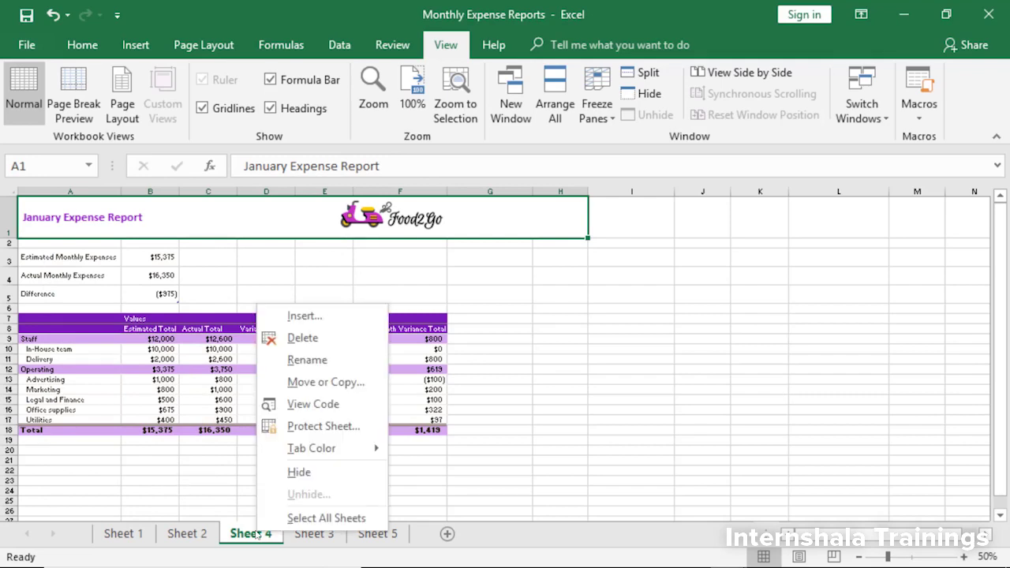
{"action": "left_click", "coordinate": [326, 384]}
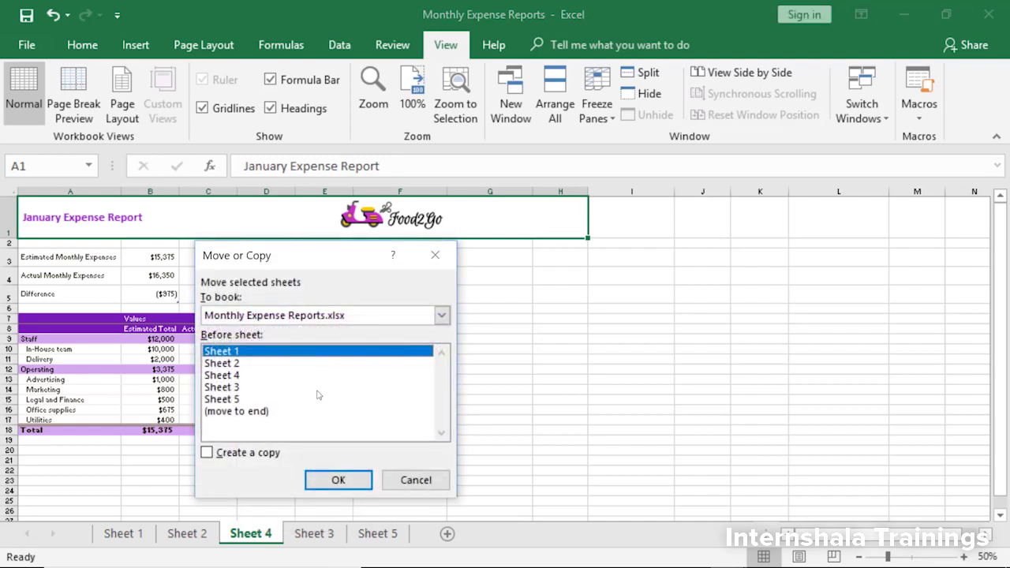
{"action": "left_click", "coordinate": [207, 453]}
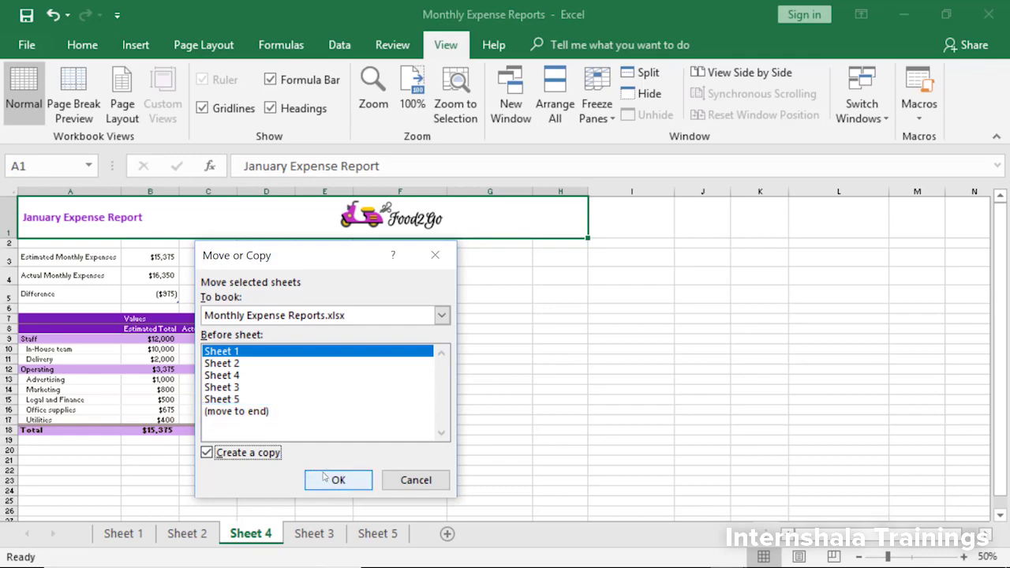
{"action": "left_click", "coordinate": [323, 477]}
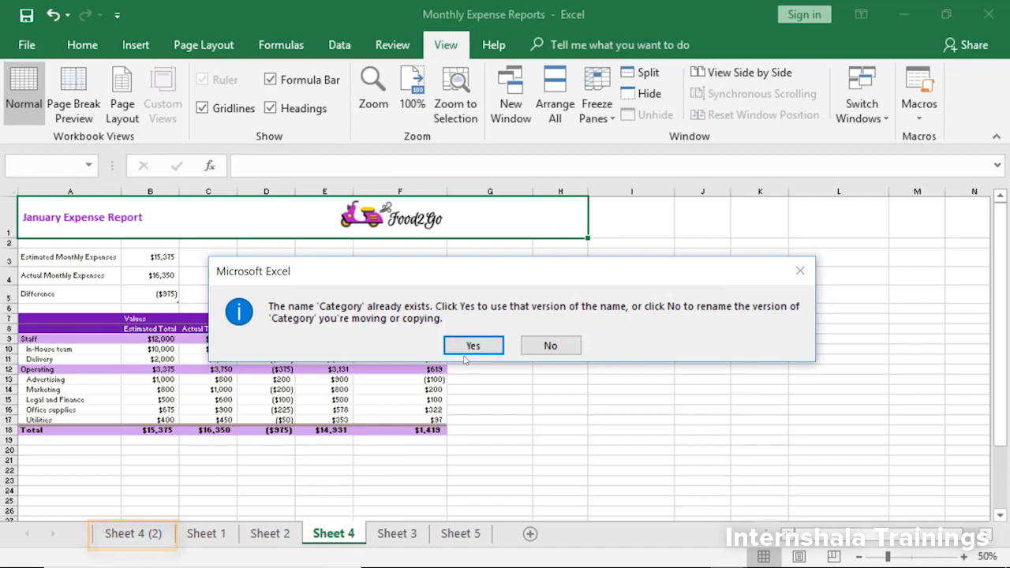
{"action": "left_click", "coordinate": [472, 346]}
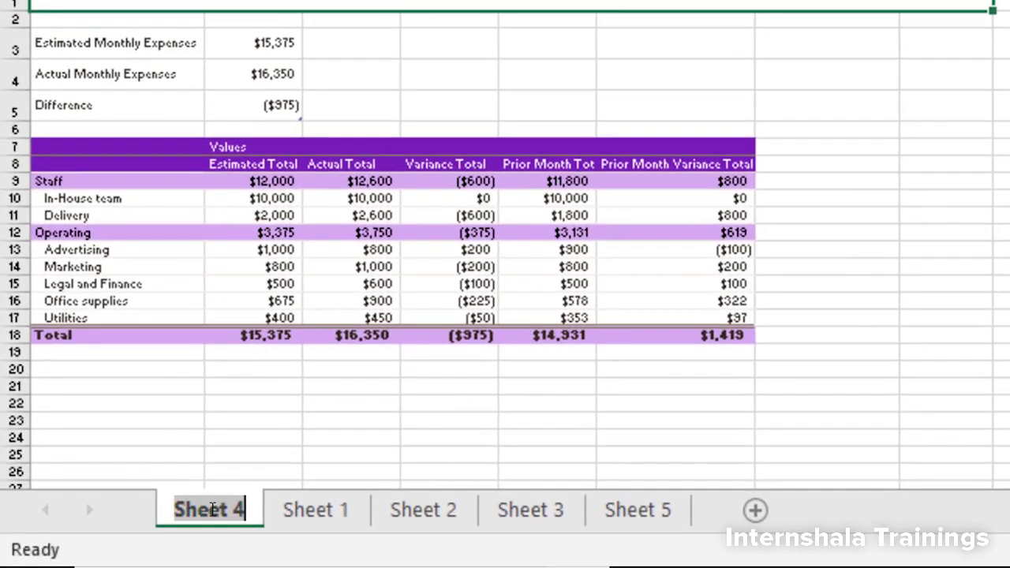
Rename the Sheet 4 worksheet as January.
{"action": "type", "text": "Jan"}
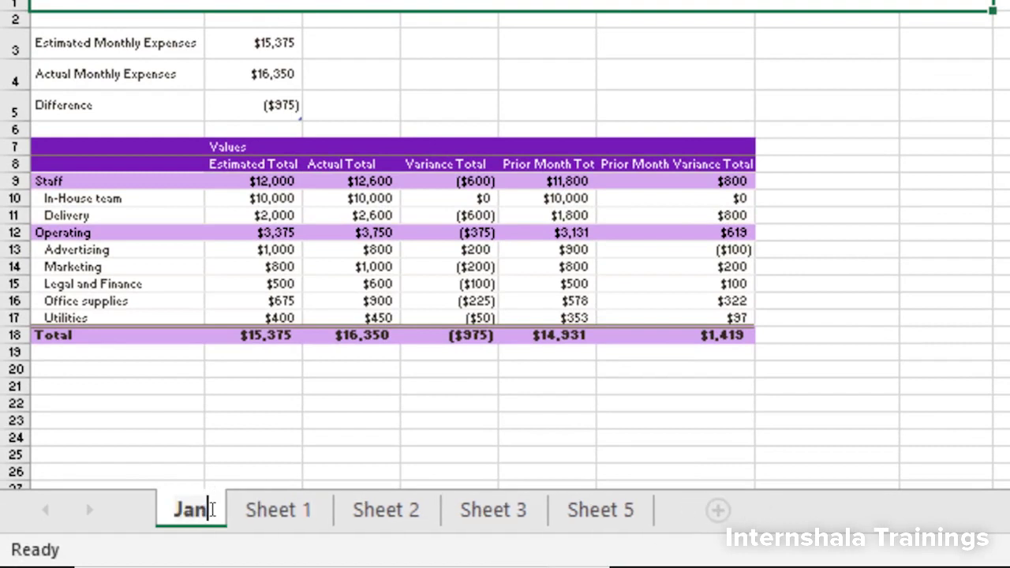
{"action": "type", "text": "uary"}
{"action": "key", "text": "Return"}
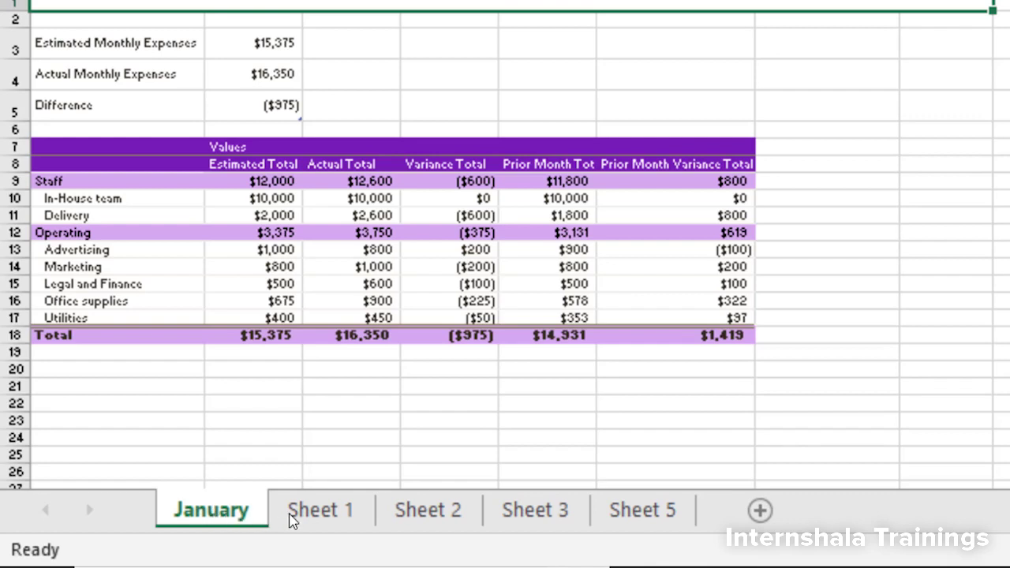
Rename the Sheet 1 worksheet as February.
{"action": "right_click", "coordinate": [321, 516]}
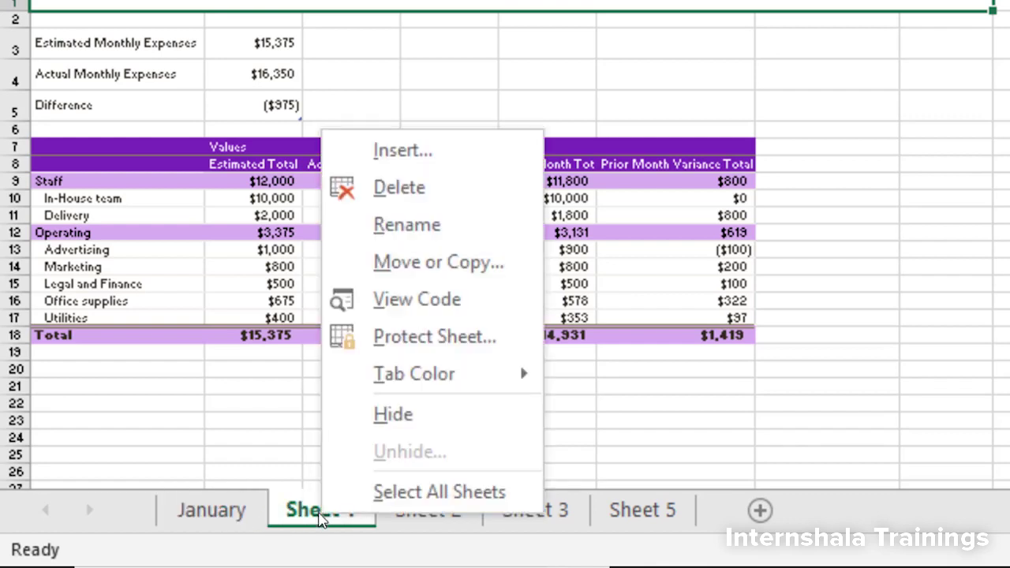
{"action": "left_click", "coordinate": [430, 227]}
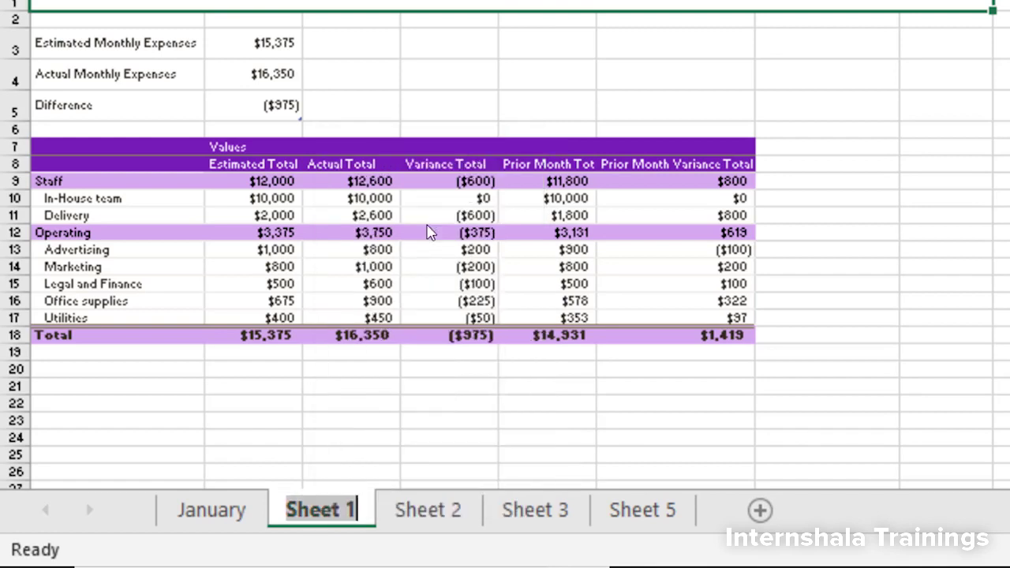
{"action": "type", "text": "Fe"}
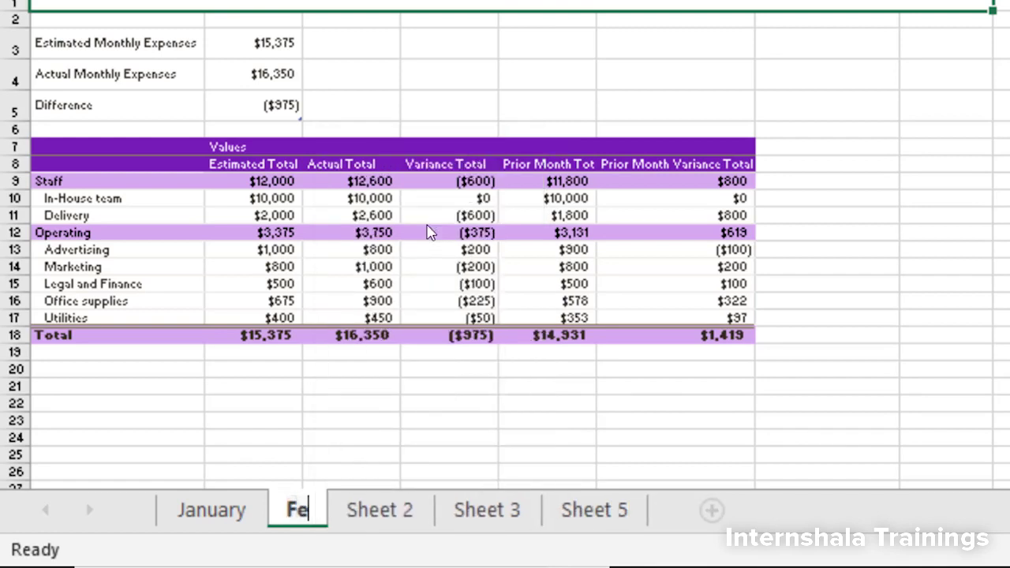
{"action": "type", "text": "bruary"}
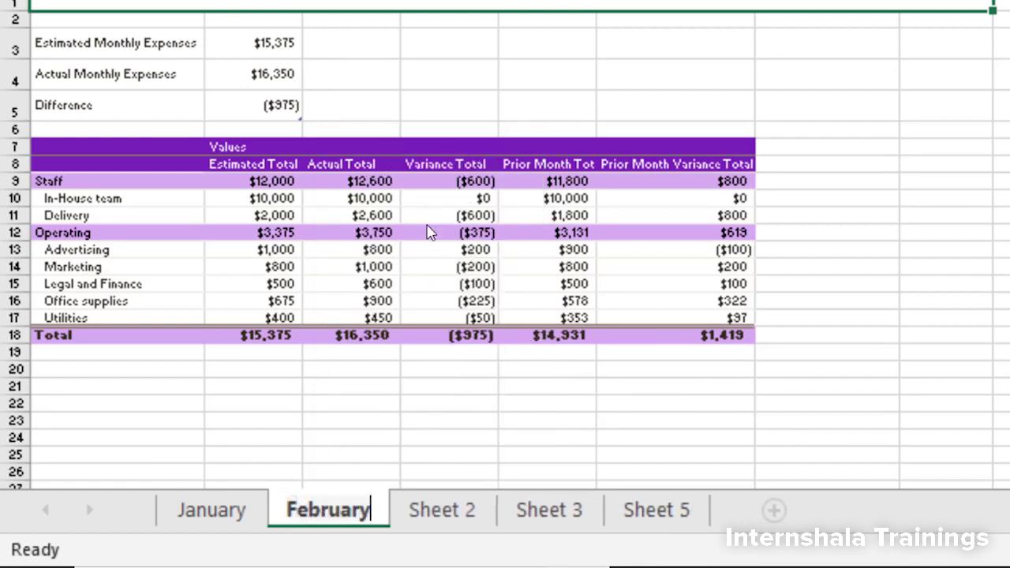
{"action": "key", "text": "Return"}
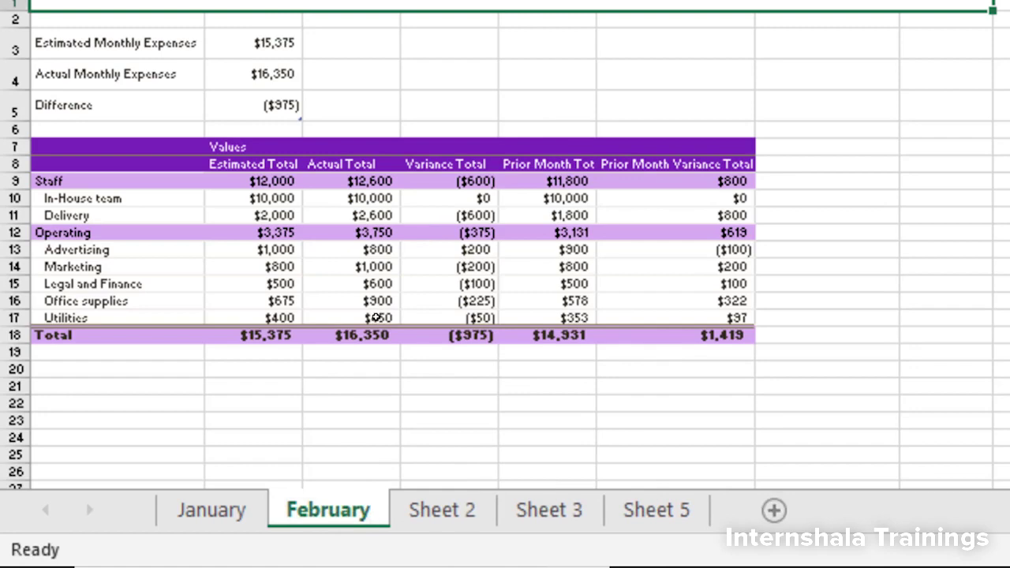
Colour the January worksheet's tab with the standard purple.
{"action": "right_click", "coordinate": [212, 513]}
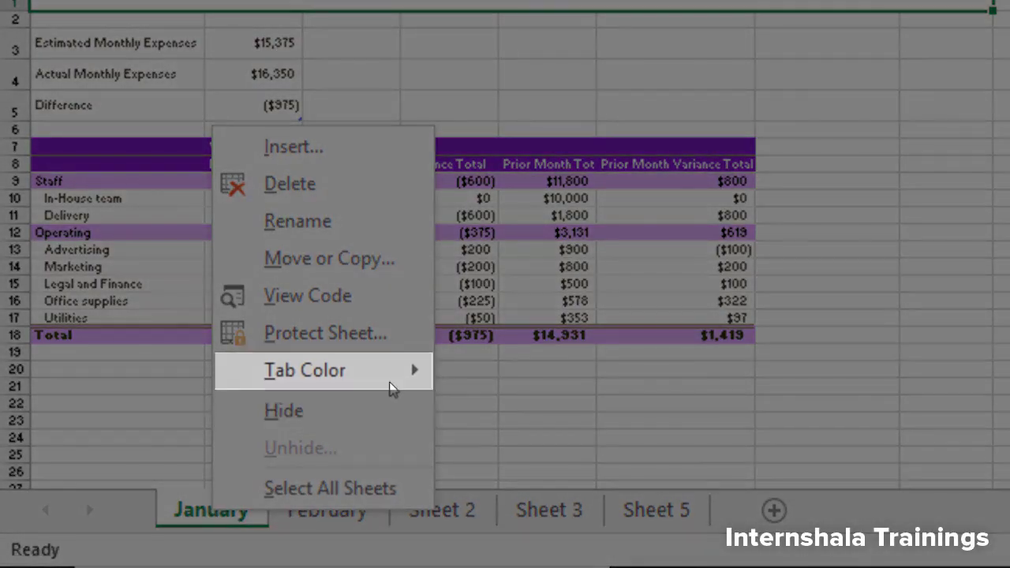
{"action": "mouse_move", "coordinate": [399, 379]}
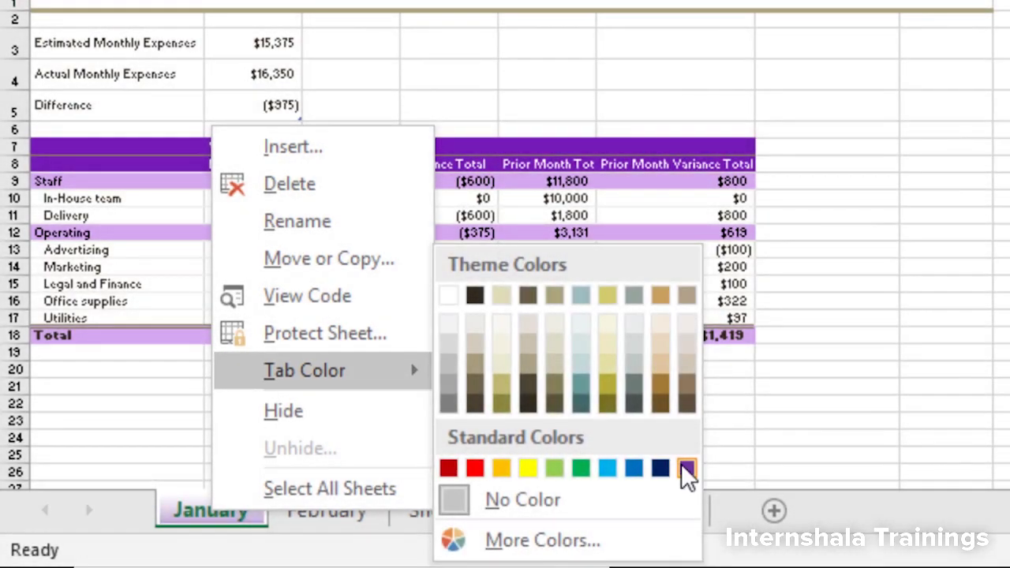
{"action": "left_click", "coordinate": [686, 469]}
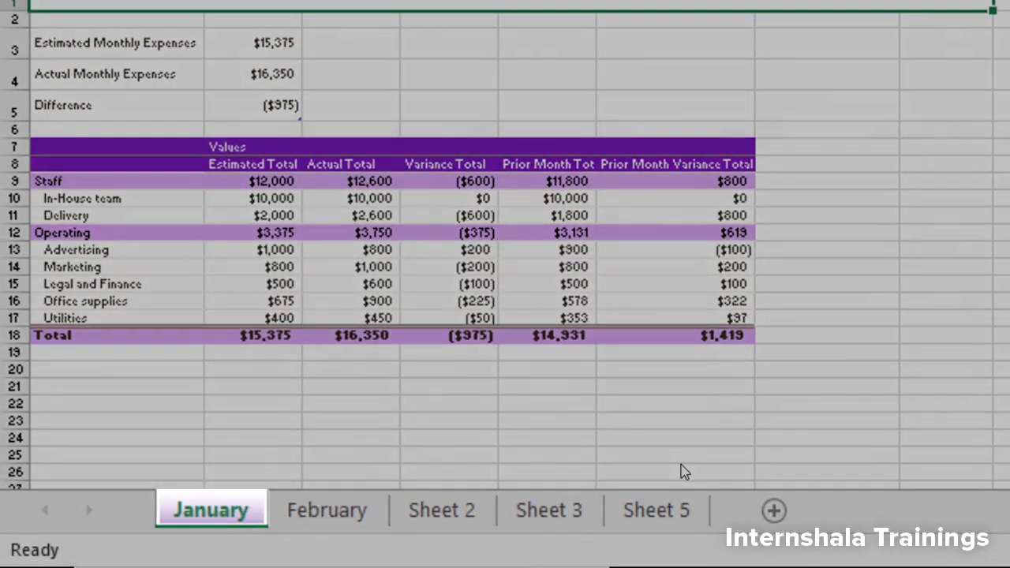